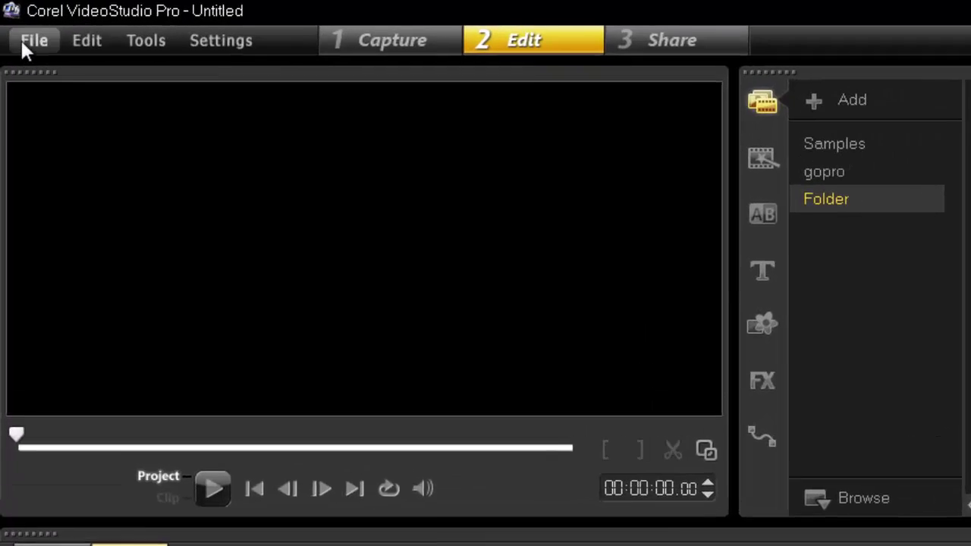
left_click(16, 33)
left_click(111, 363)
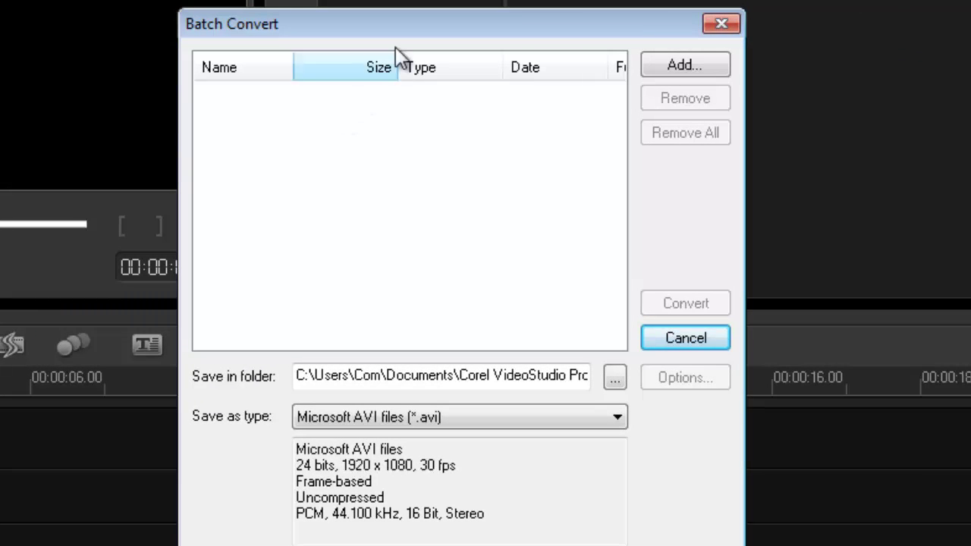
left_click_drag(392, 39, 462, 32)
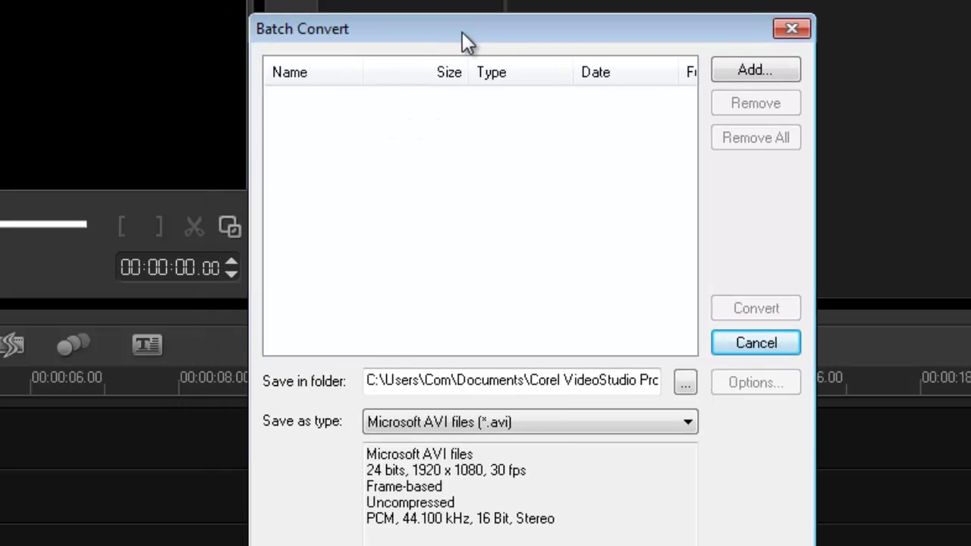
left_click(732, 75)
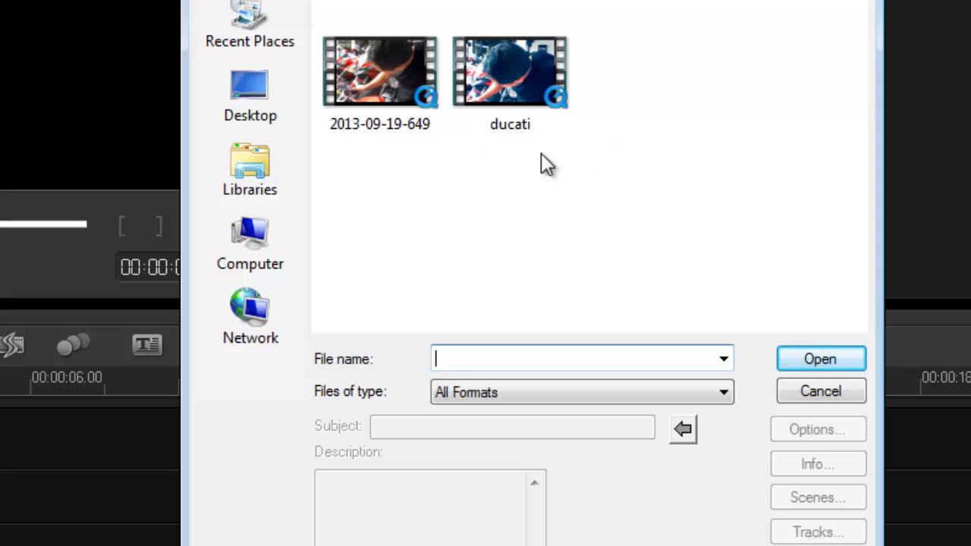
double_click(390, 99)
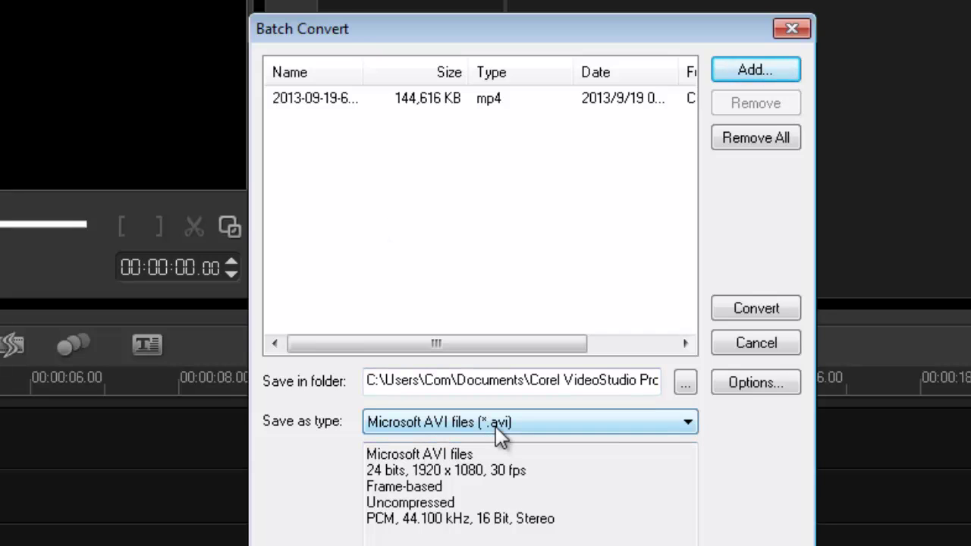
left_click(731, 390)
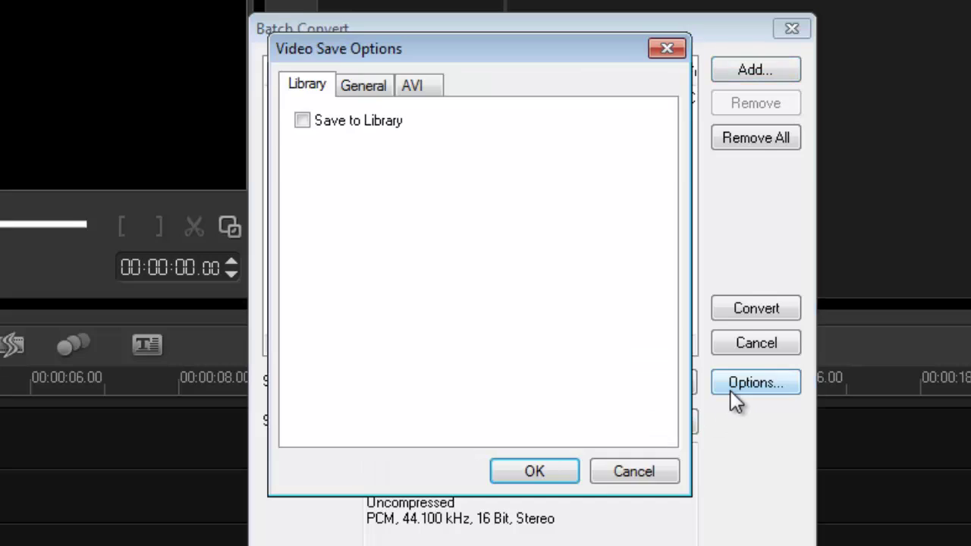
left_click(370, 84)
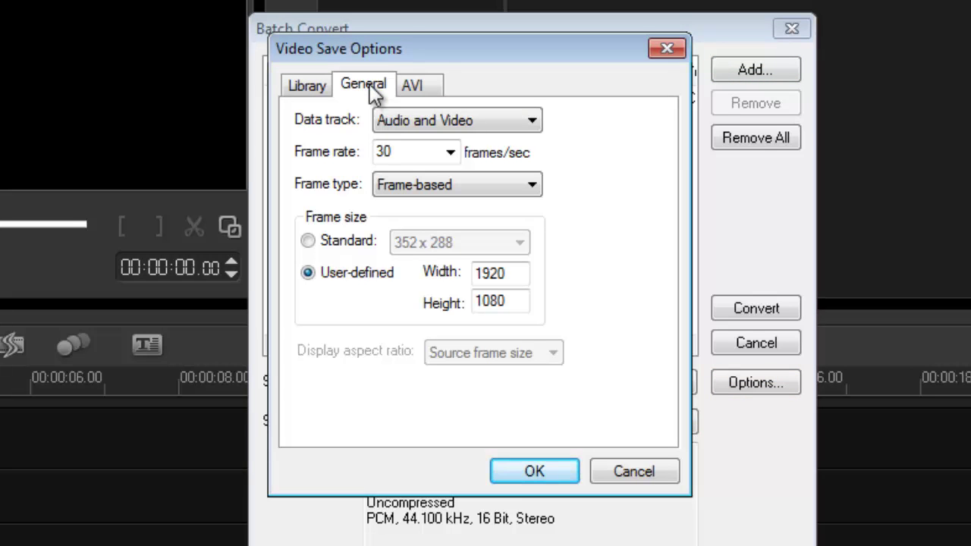
left_click(532, 187)
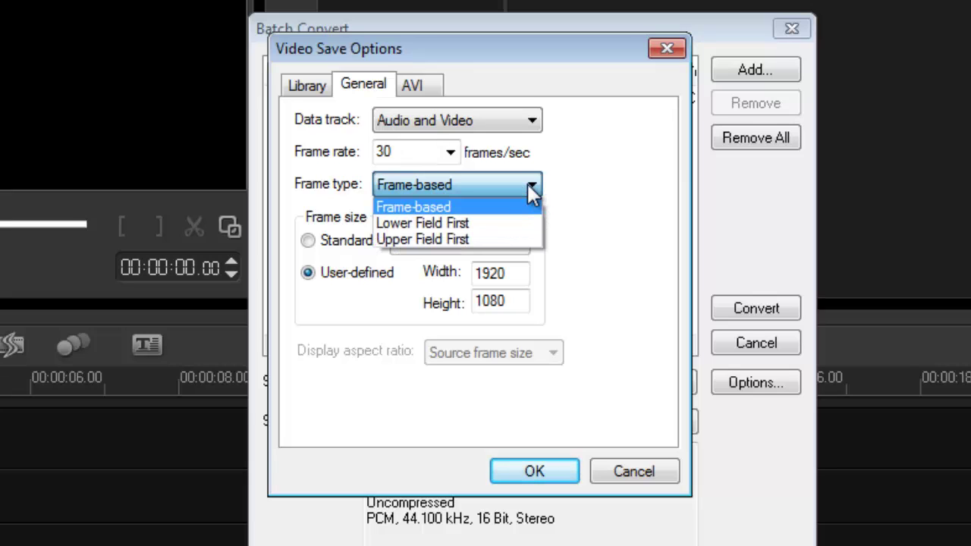
left_click(530, 186)
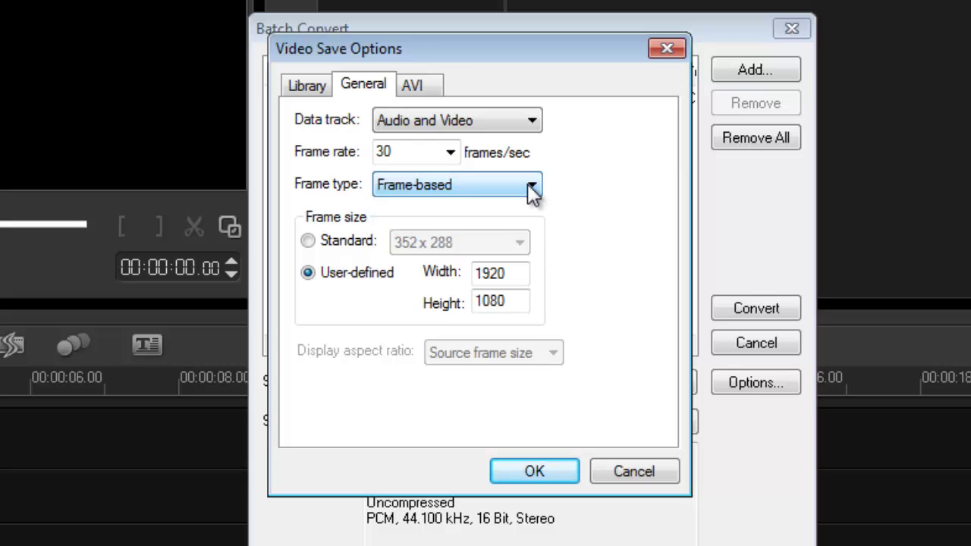
left_click(412, 85)
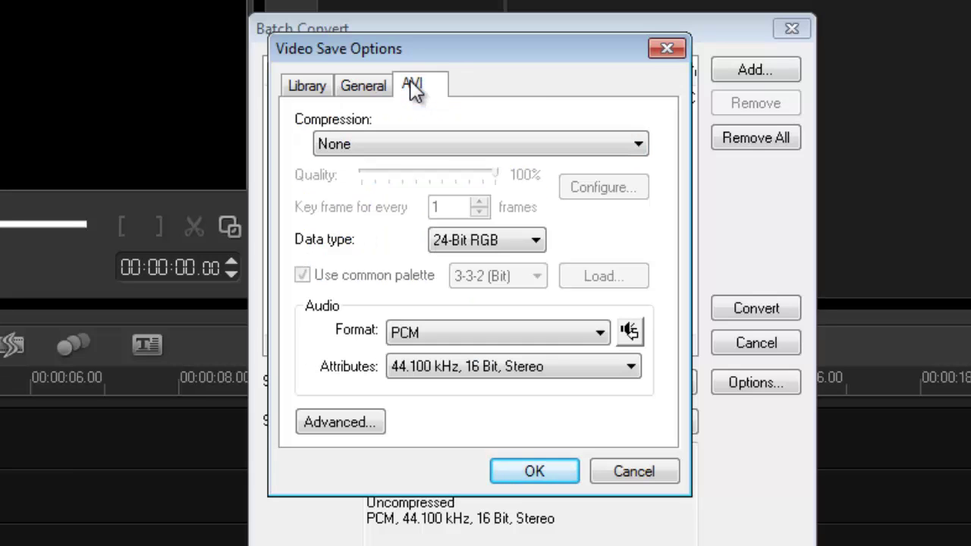
left_click(641, 148)
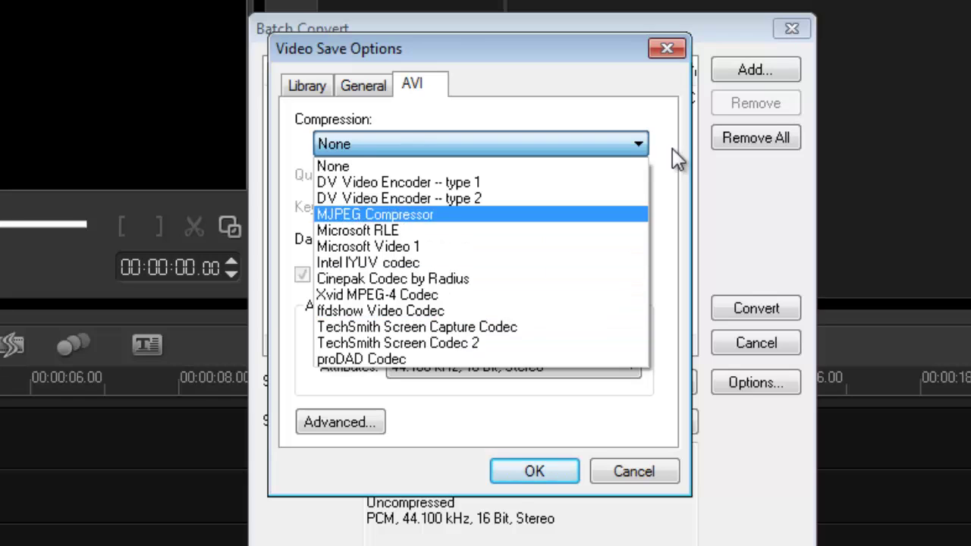
left_click(669, 42)
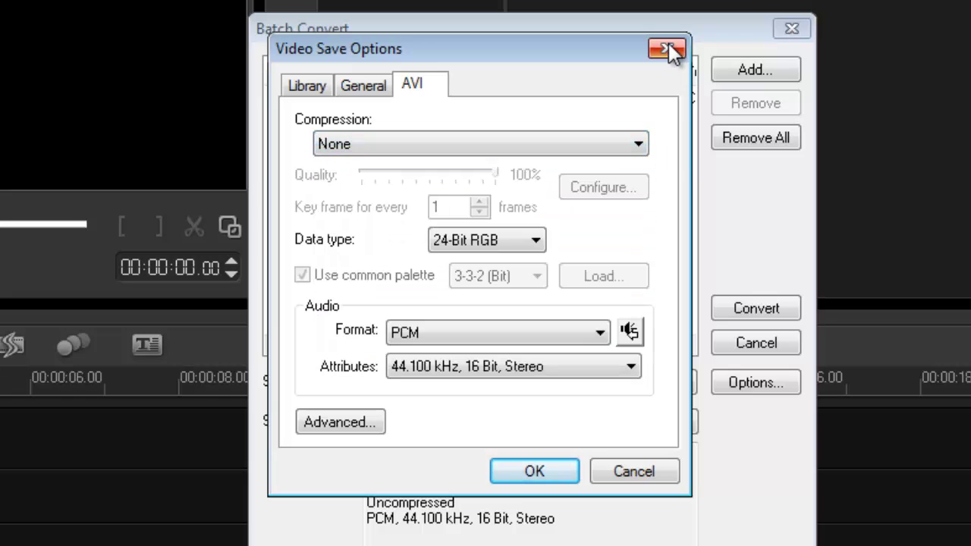
- Close the video save settings and Batch Convert windows, then dismiss the File menu
left_click(668, 48)
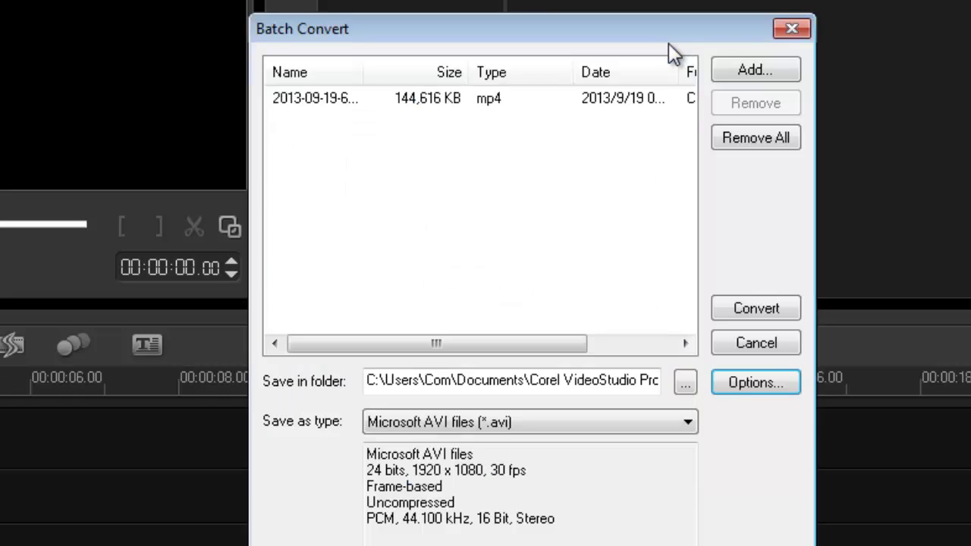
left_click(791, 28)
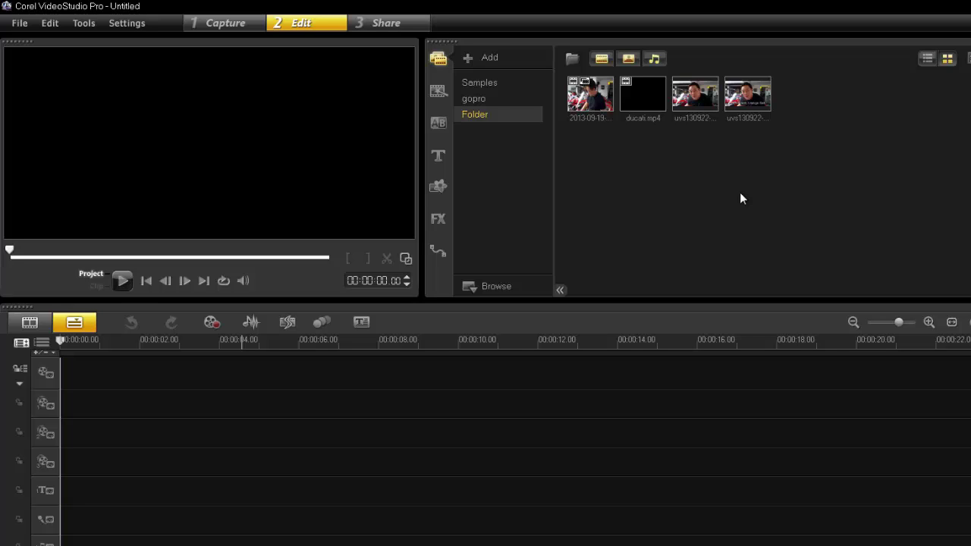
left_click(17, 22)
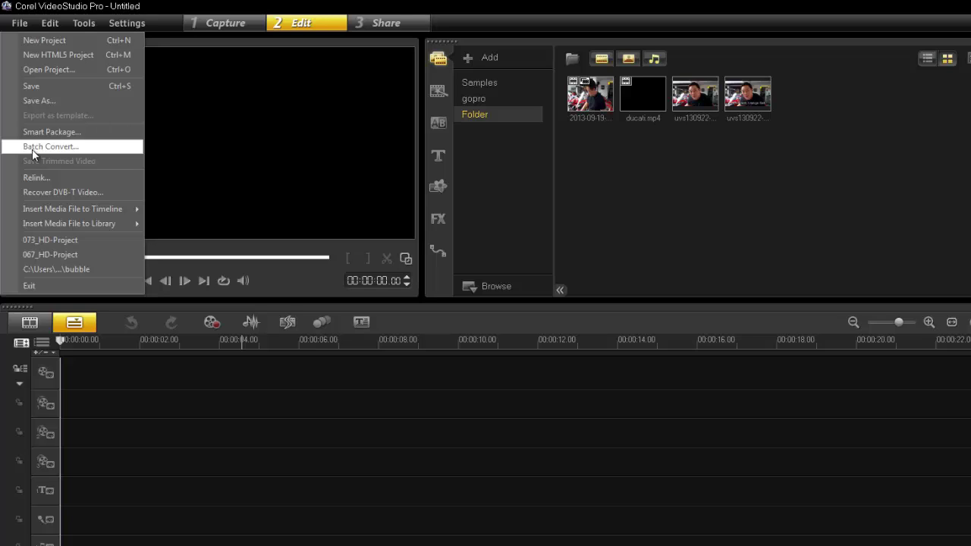
left_click(652, 187)
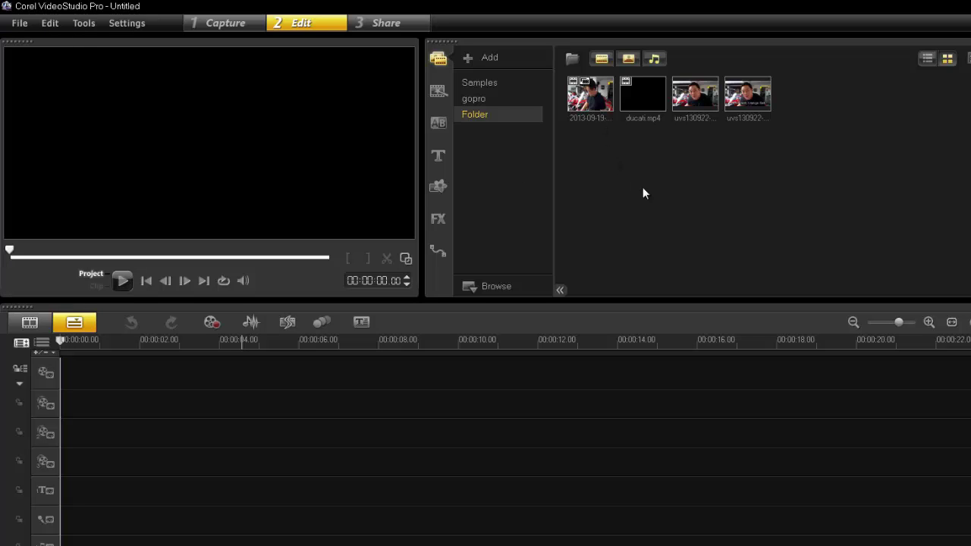
left_click(597, 105)
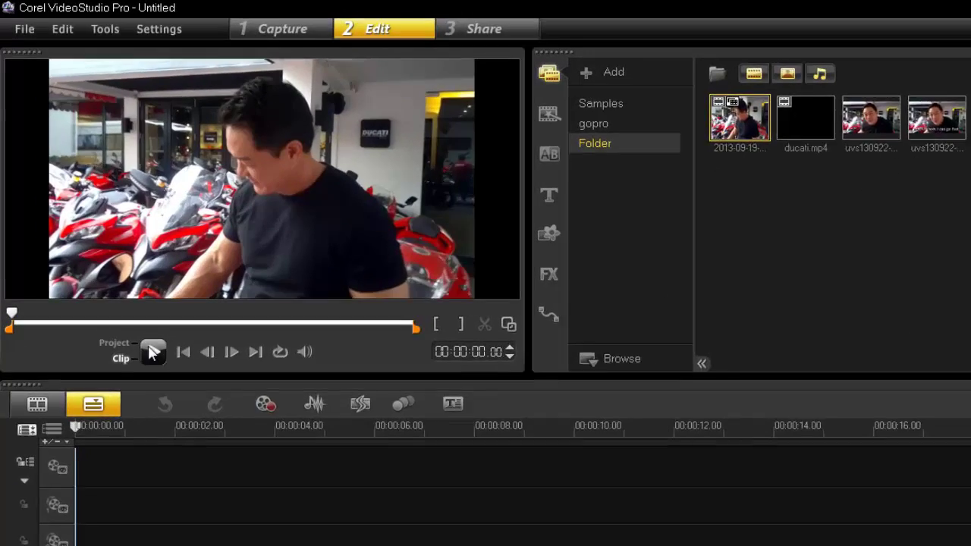
left_click(123, 281)
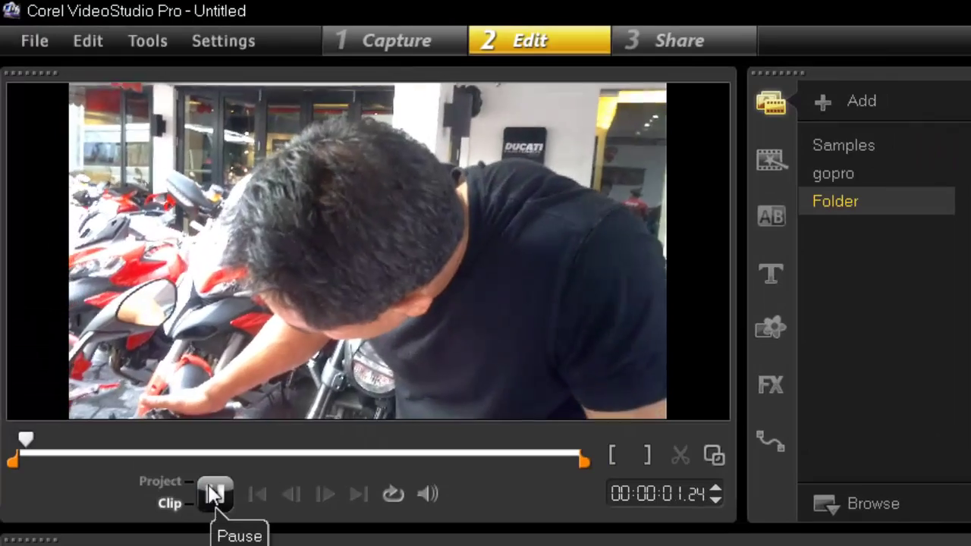
left_click(216, 495)
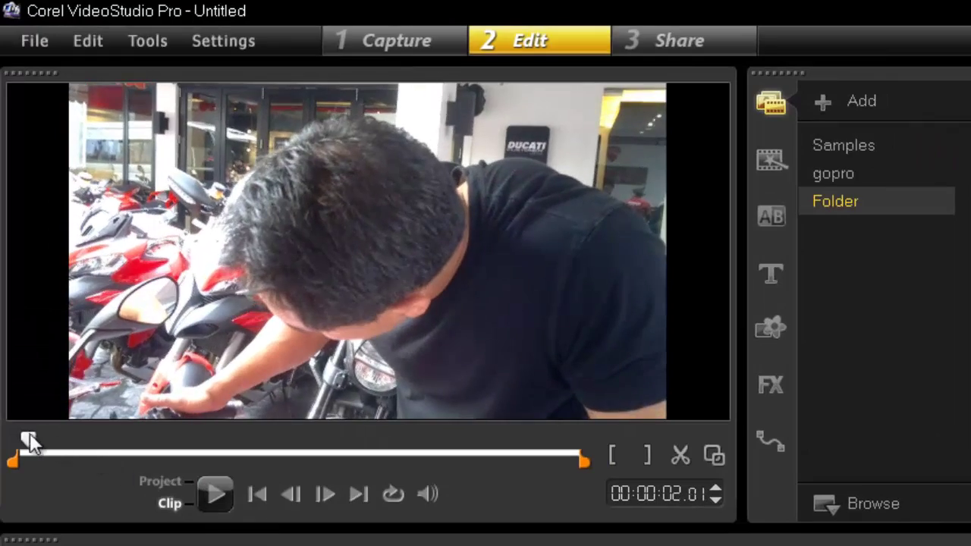
left_click_drag(28, 442, 260, 443)
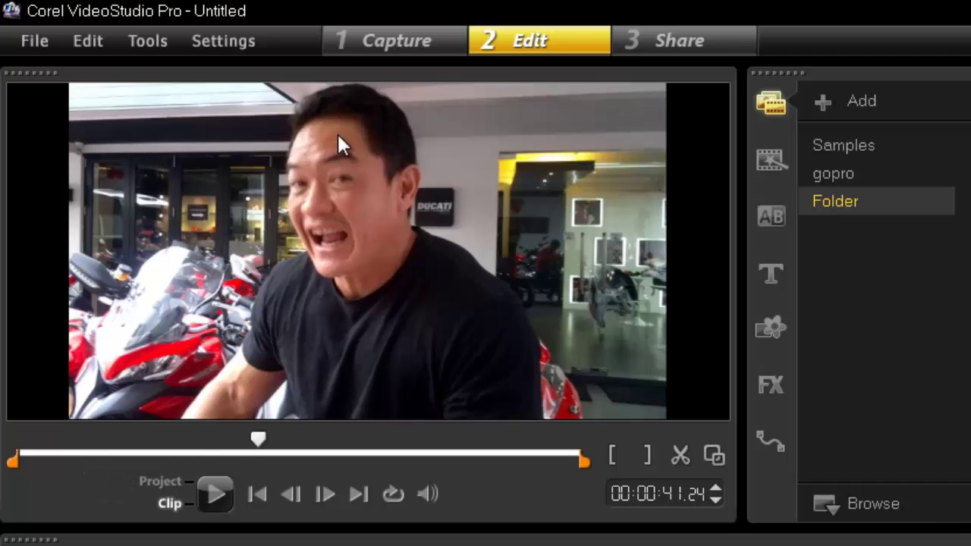
left_click(258, 495)
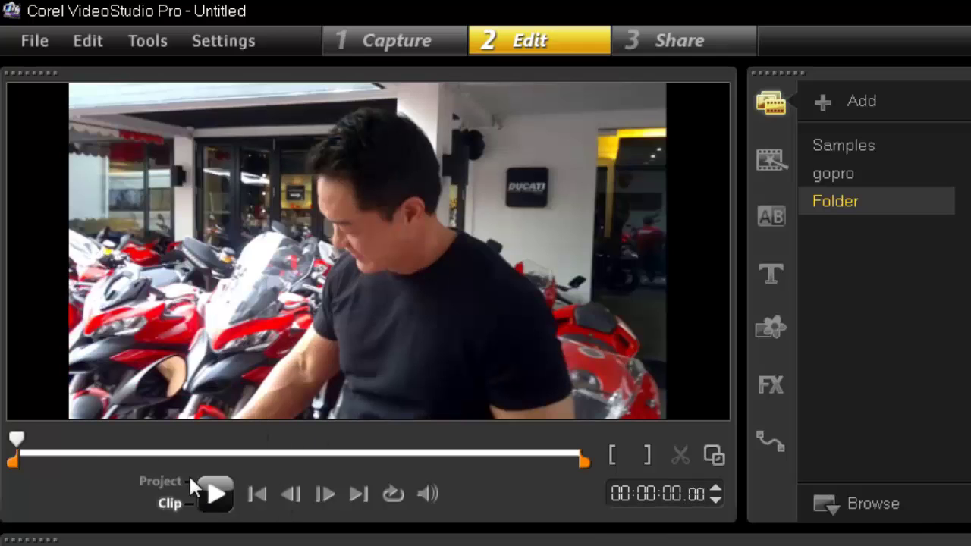
left_click_drag(23, 447, 258, 458)
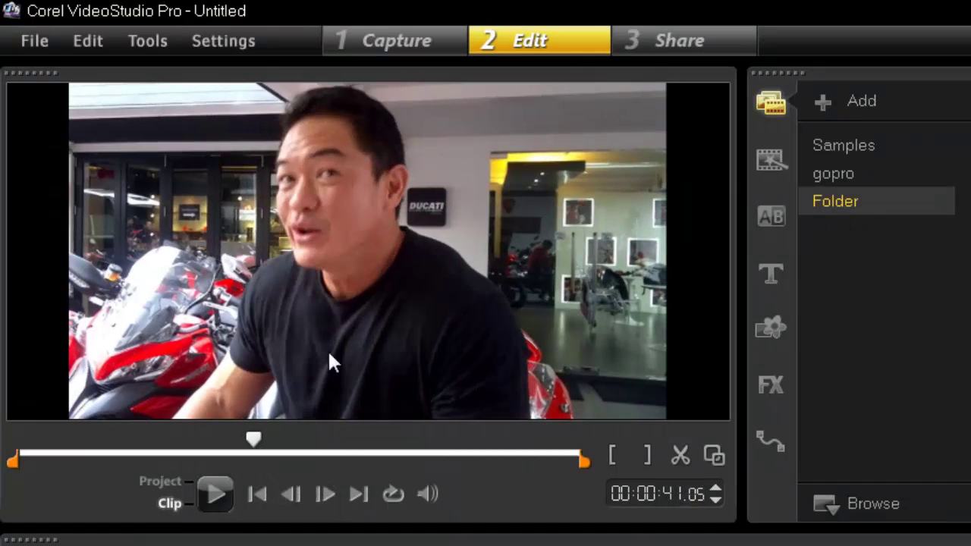
- Step the preview back nine frames one at a time
left_click(291, 497)
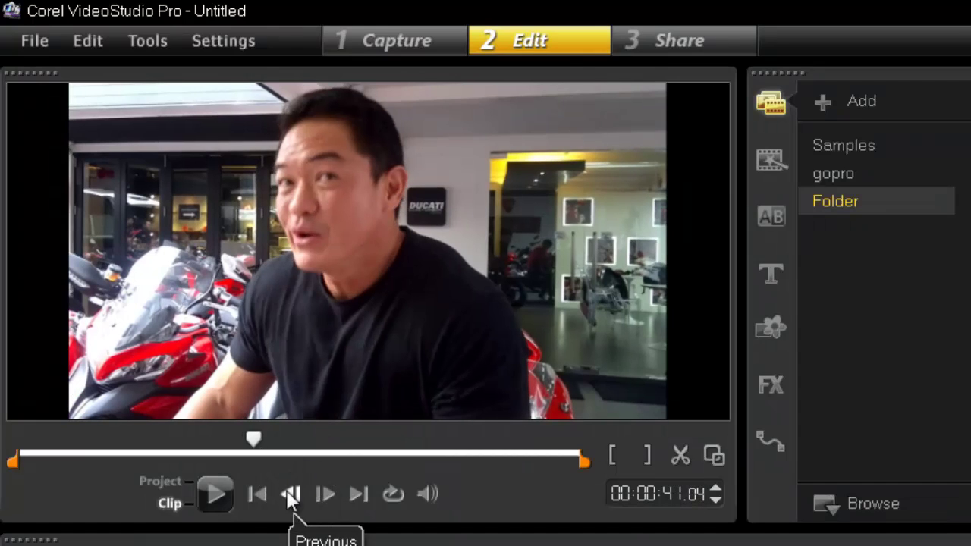
left_click(291, 497)
left_click(291, 497)
left_click(290, 497)
left_click(291, 497)
left_click(290, 497)
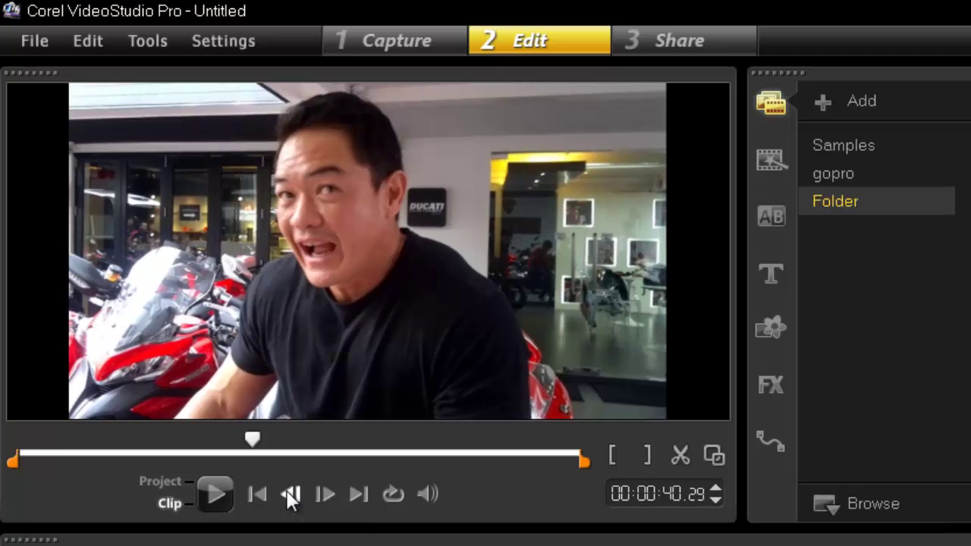
left_click(290, 497)
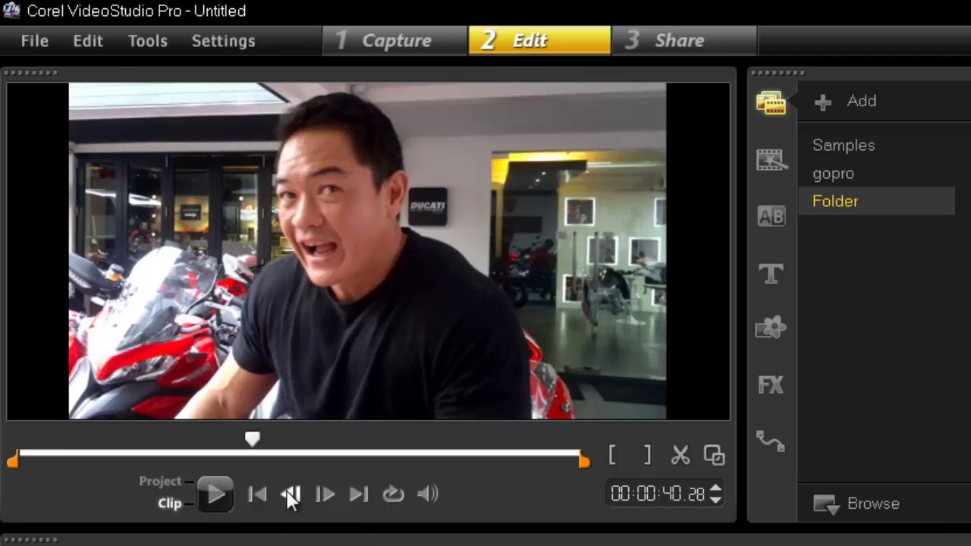
left_click(291, 497)
left_click(290, 497)
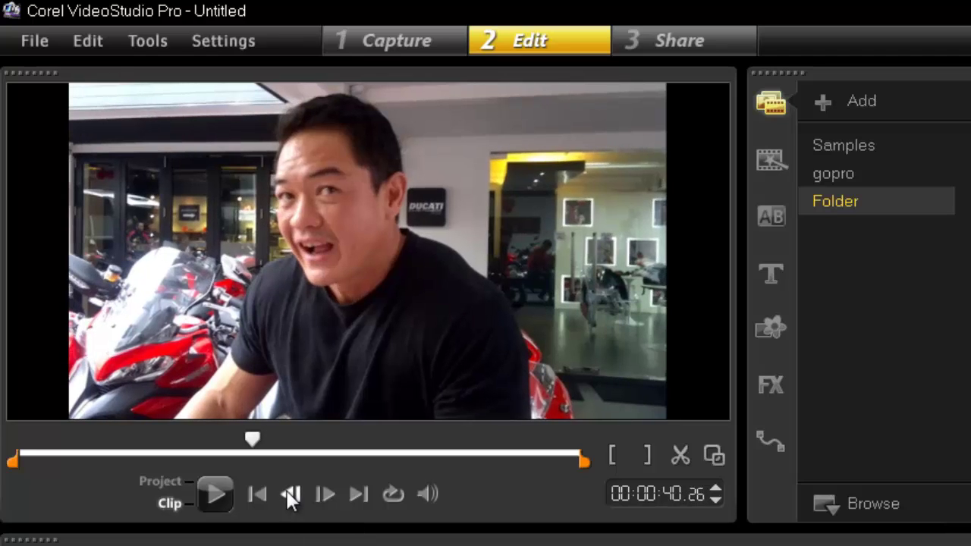
- Jump to the clip's end and step back six frames to 00:01:37.12
left_click(357, 497)
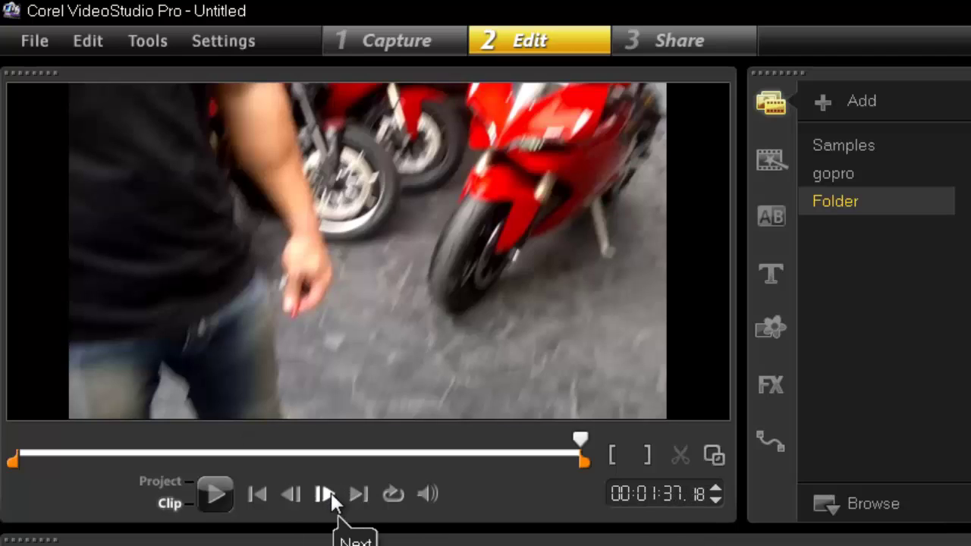
left_click(288, 496)
left_click(288, 495)
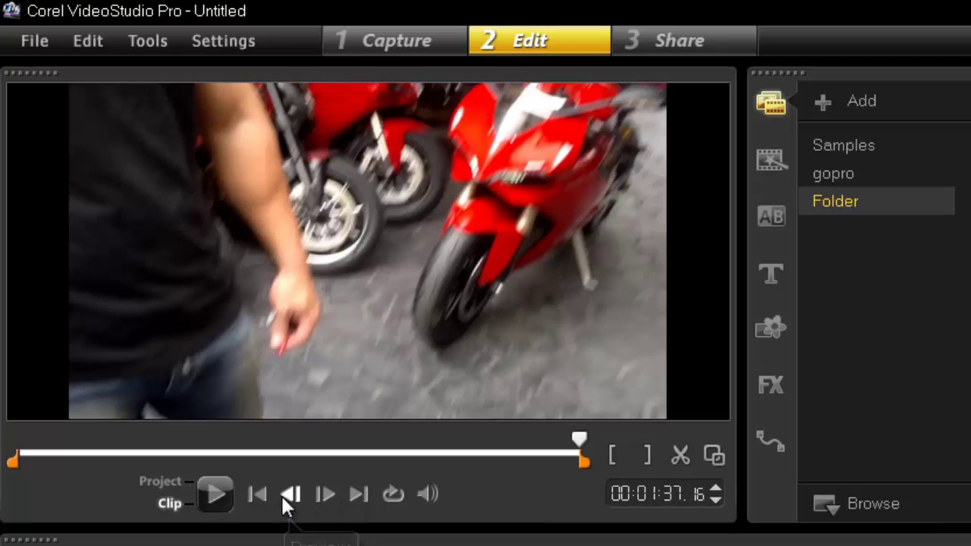
left_click(288, 496)
left_click(283, 496)
left_click(283, 496)
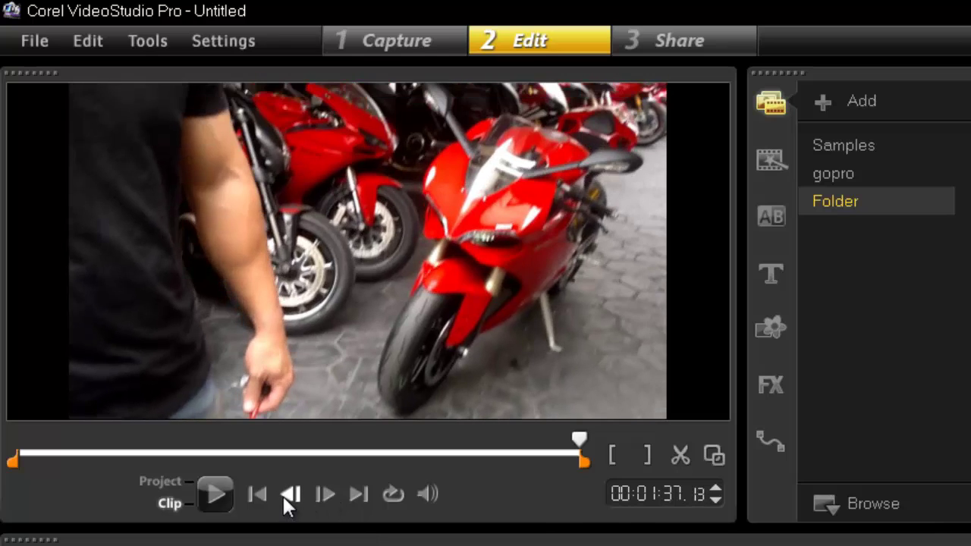
left_click(283, 496)
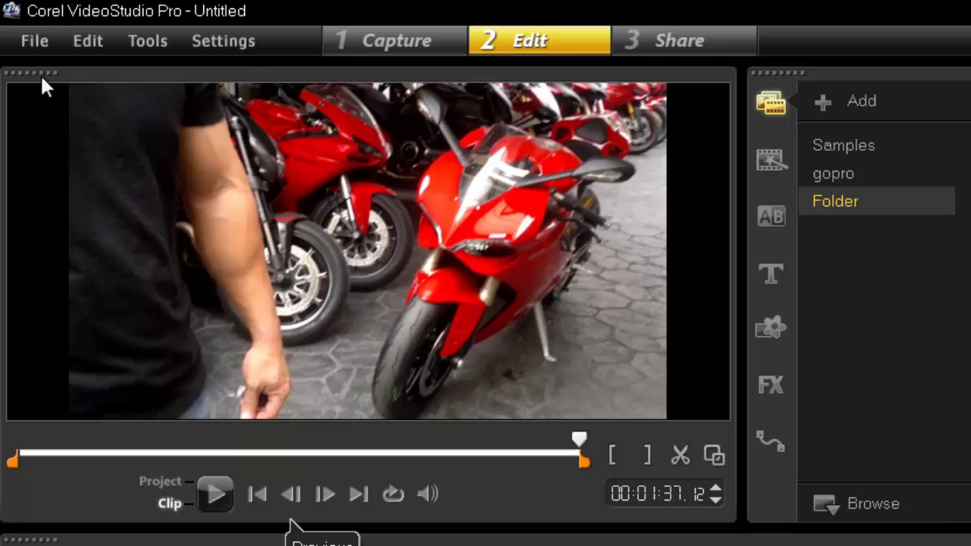
left_click(28, 35)
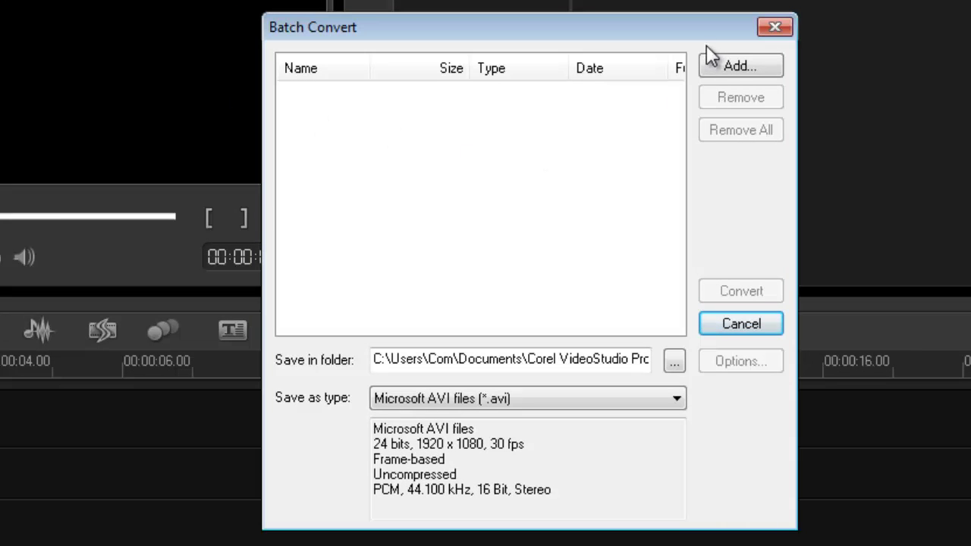
left_click(717, 66)
double_click(379, 72)
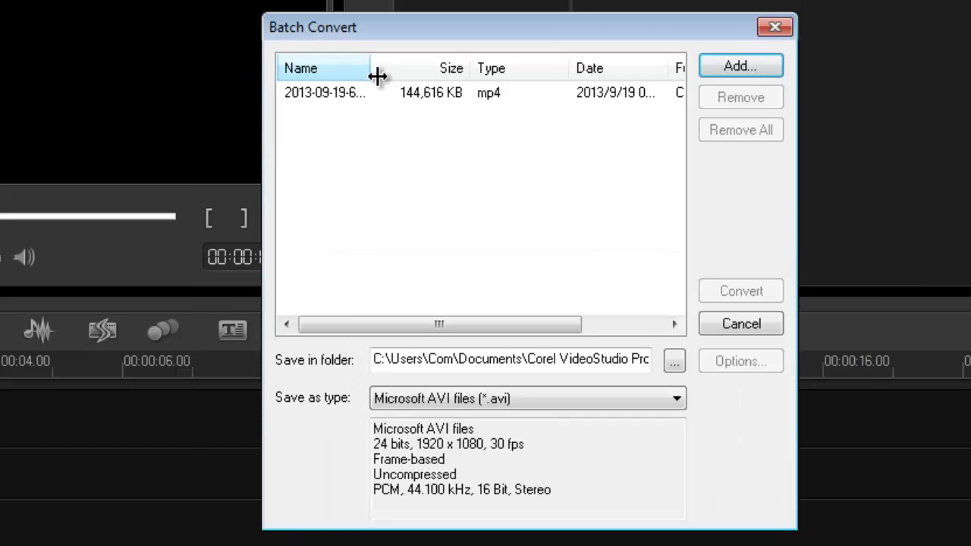
- Set the output type to Ulead Image Sequence (*.uis;*.uisx)
left_click(676, 399)
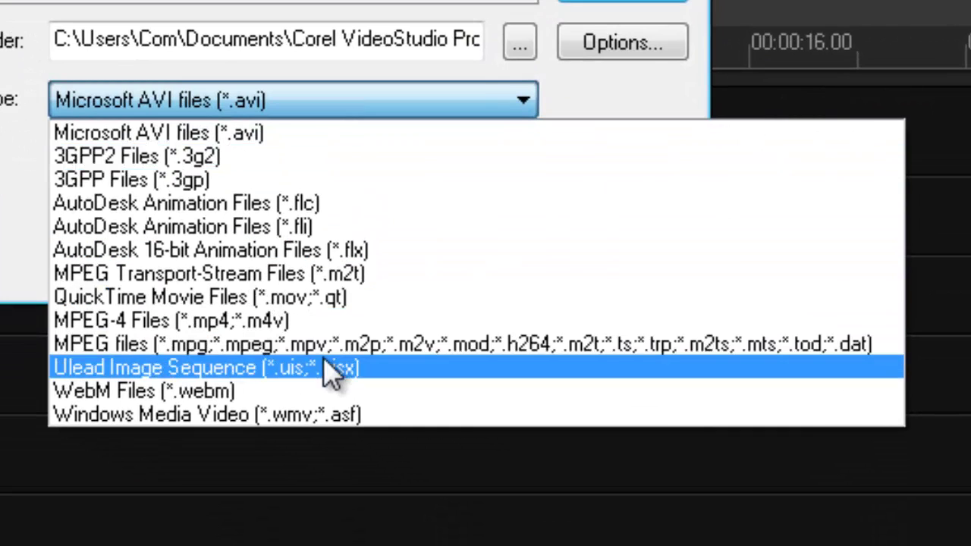
left_click(326, 368)
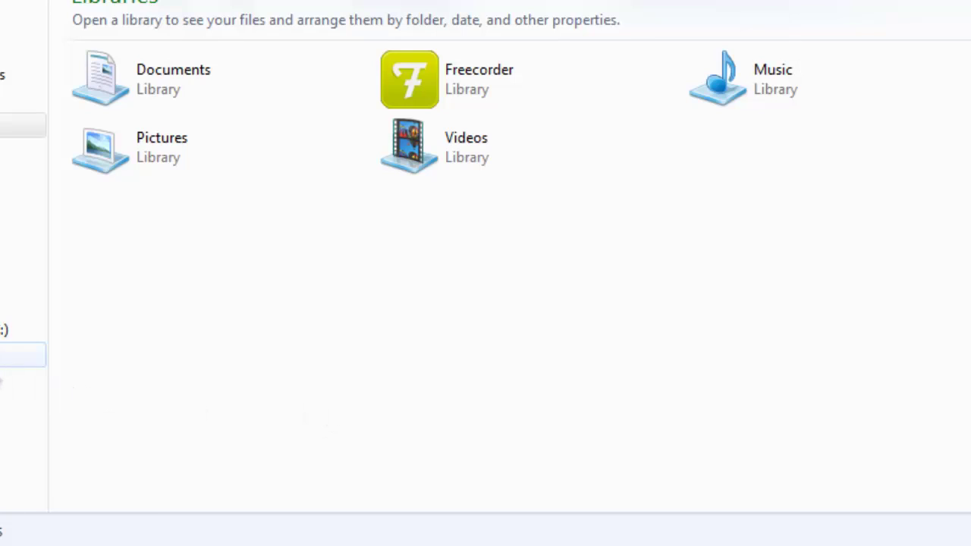
- Open the Desktop's test folder and scroll through its 5,921 exported BMP frames
left_click(23, 22)
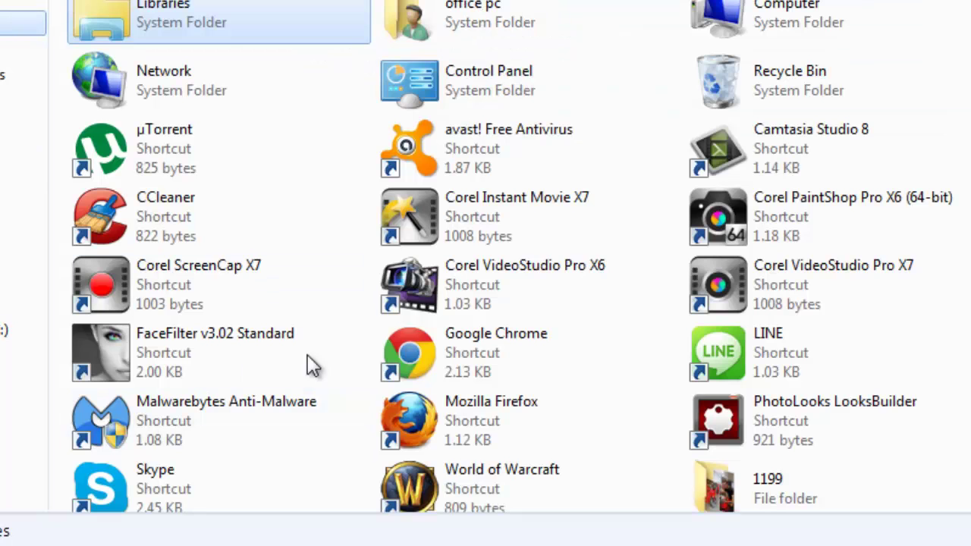
scroll(940, 253, "down", 3)
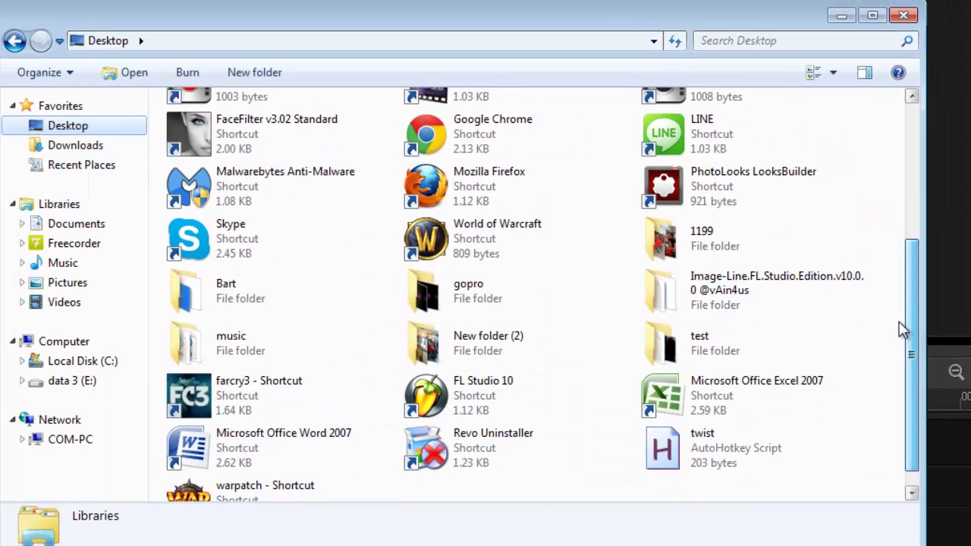
double_click(690, 336)
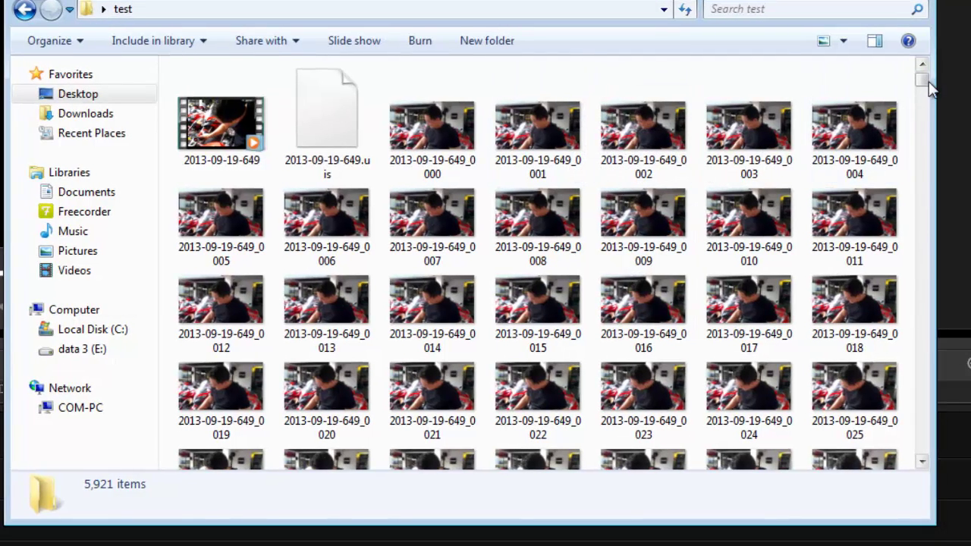
scroll(924, 81, "down", 3)
left_click_drag(923, 81, 910, 106)
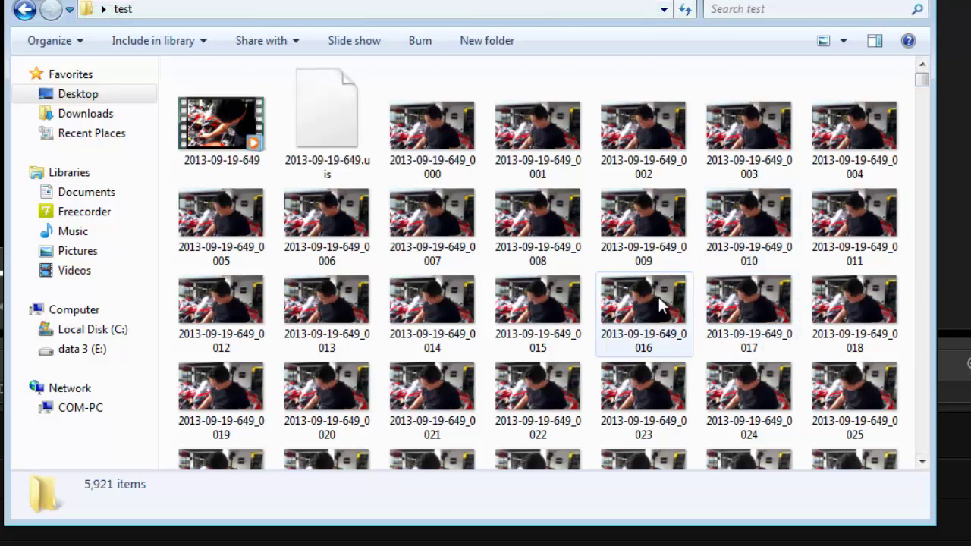
- Open frame 008 in ACDSee Pro 3 and switch to the thumbnail browsing view
double_click(530, 236)
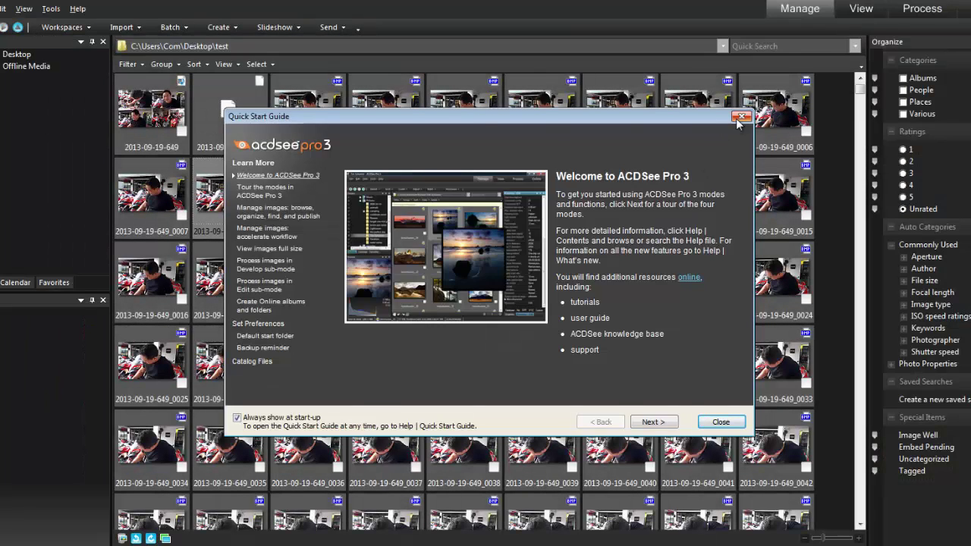
left_click(744, 121)
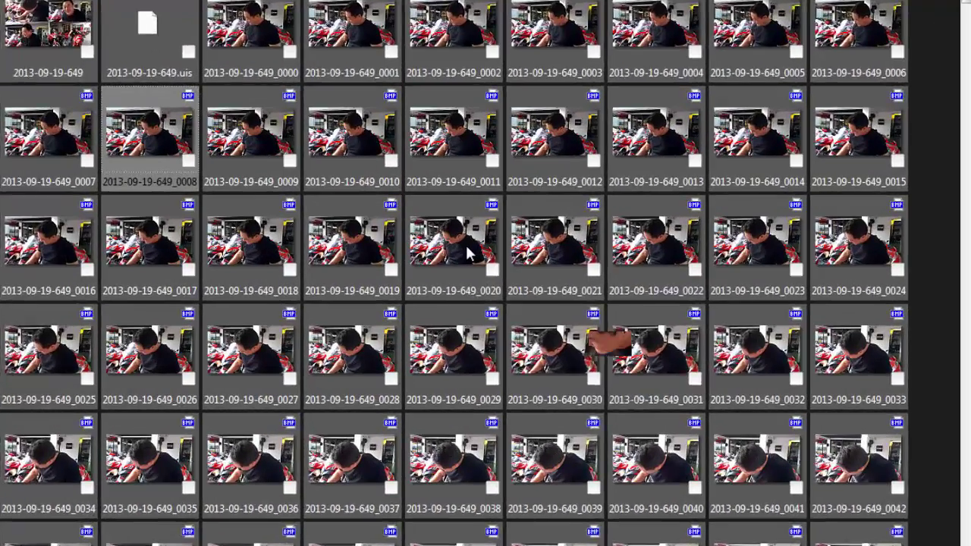
mouse_move(475, 280)
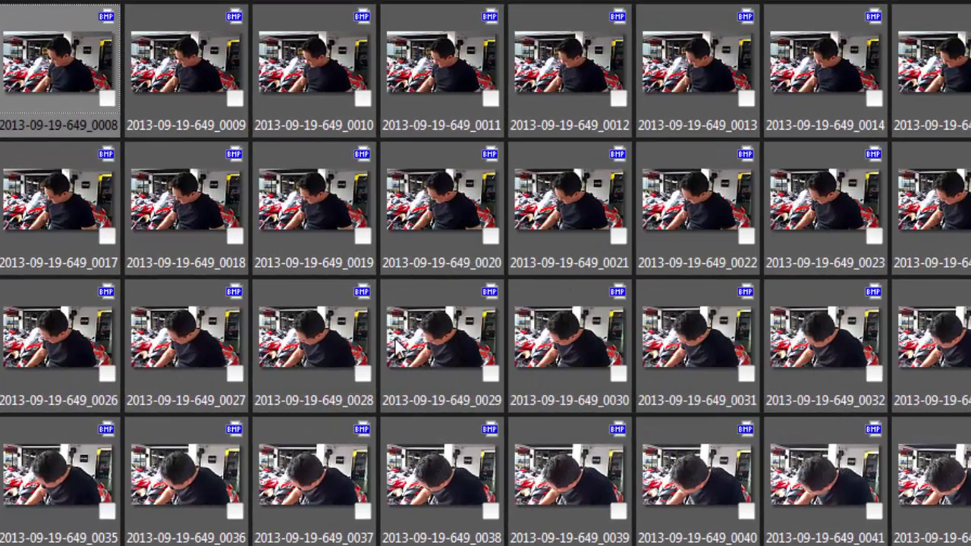
mouse_move(399, 343)
scroll(397, 341, "down", 15)
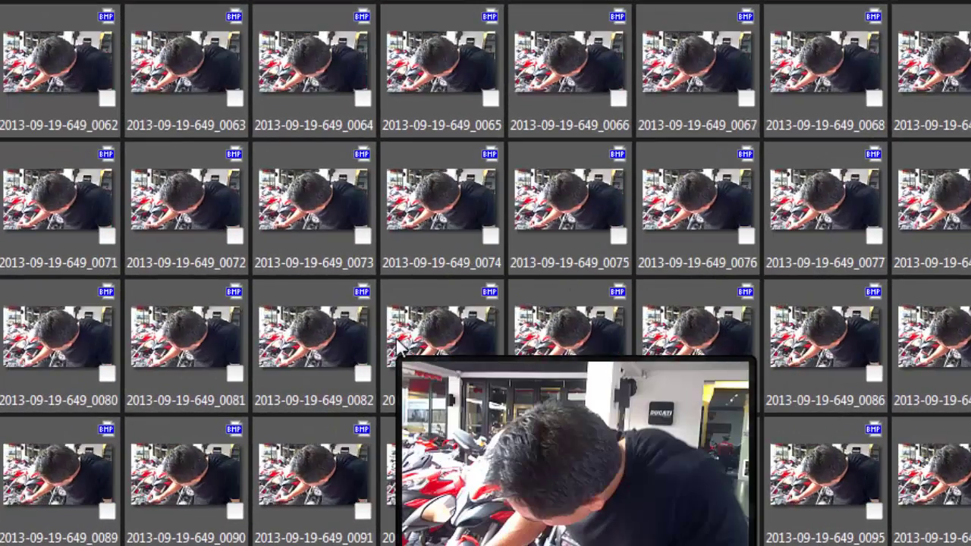
scroll(395, 337, "down", 7)
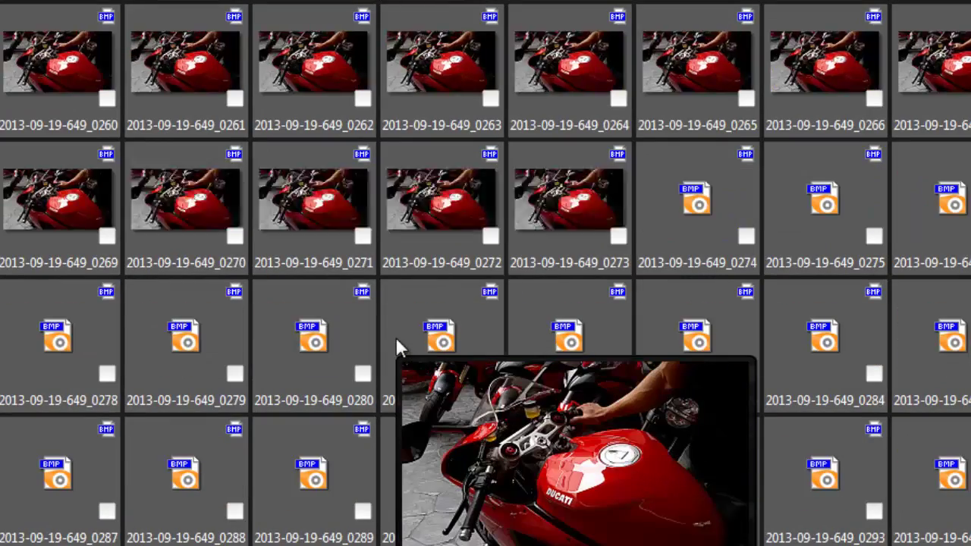
scroll(623, 317, "down", 14)
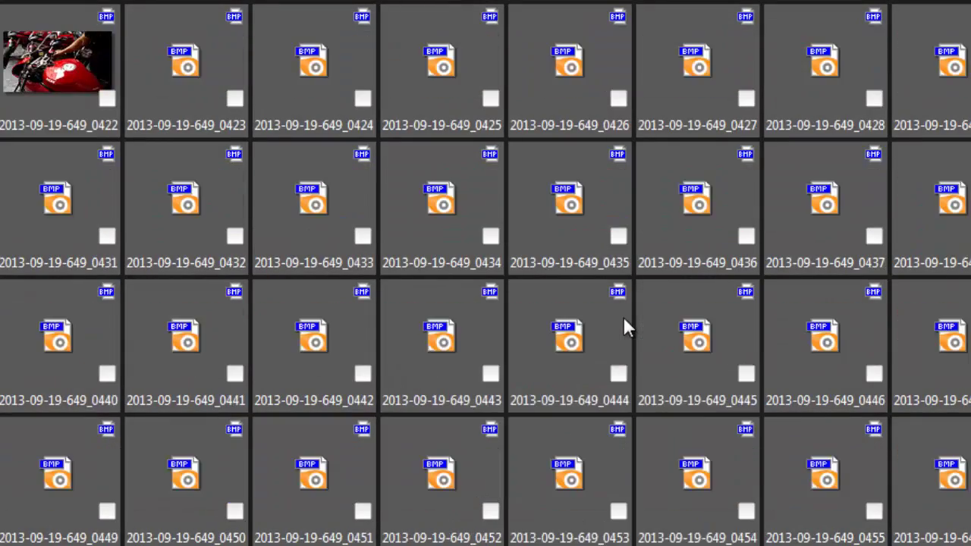
mouse_move(623, 319)
scroll(623, 317, "down", 12)
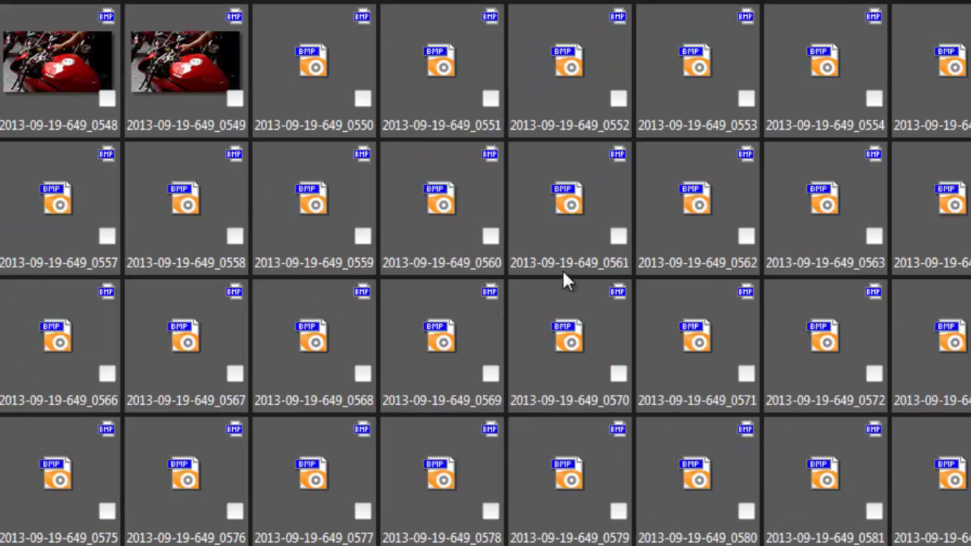
scroll(841, 235, "down", 2)
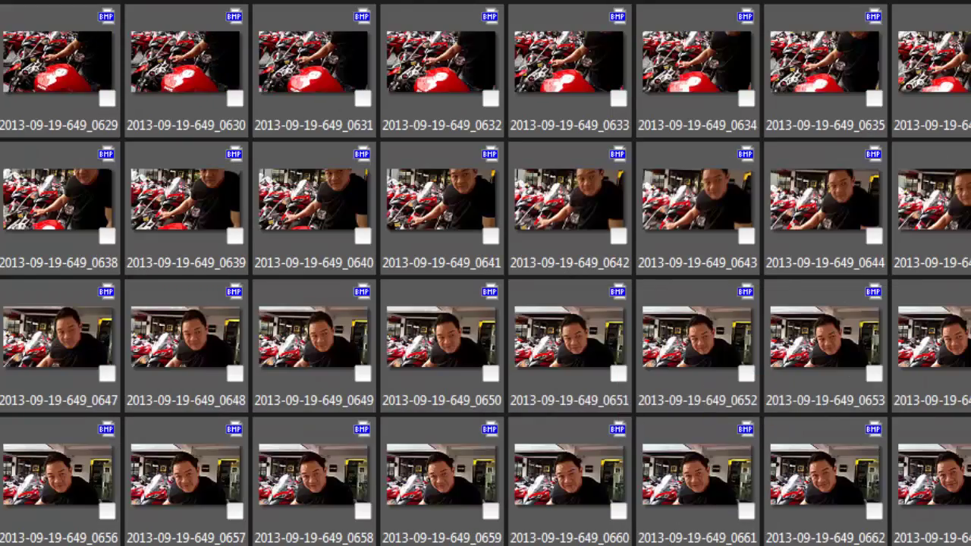
scroll(485, 273, "down", 20)
scroll(616, 165, "down", 20)
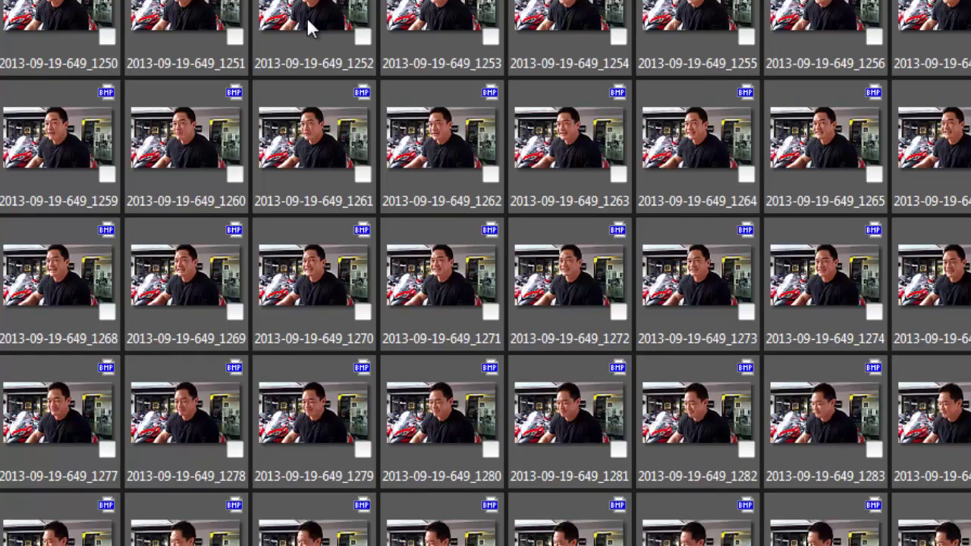
left_click(310, 28)
mouse_move(309, 27)
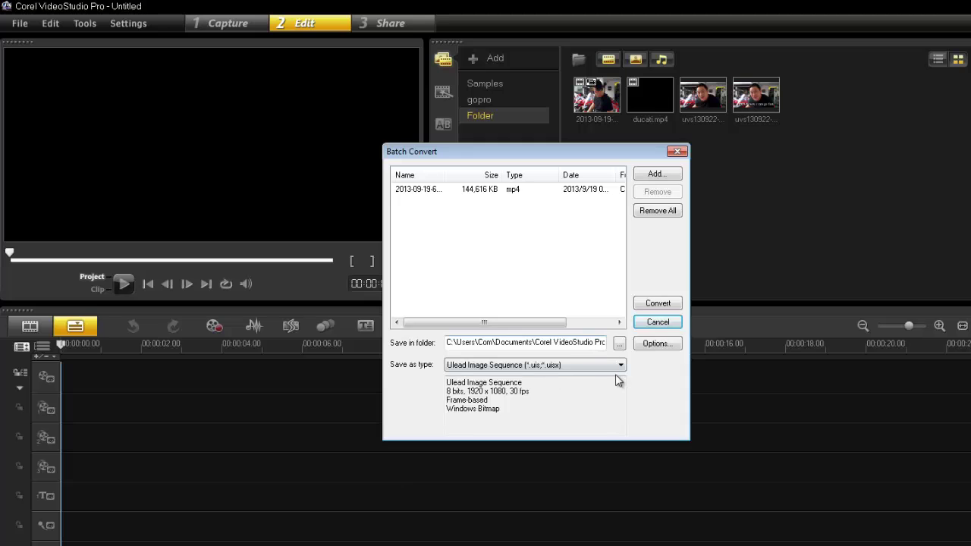
- Close Batch Convert and place the uvs130922-002 image on the video track
left_click(680, 152)
left_click_drag(699, 105, 232, 383)
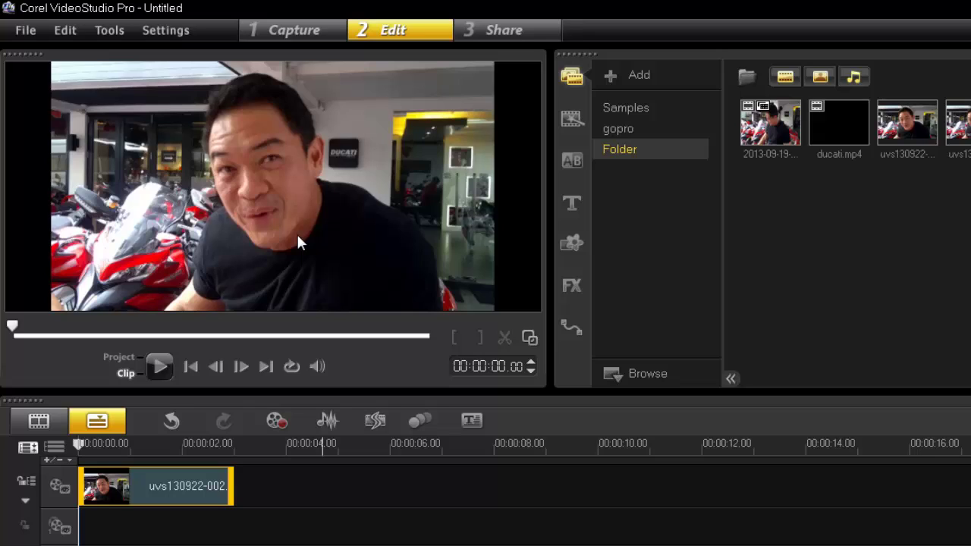
left_click(523, 29)
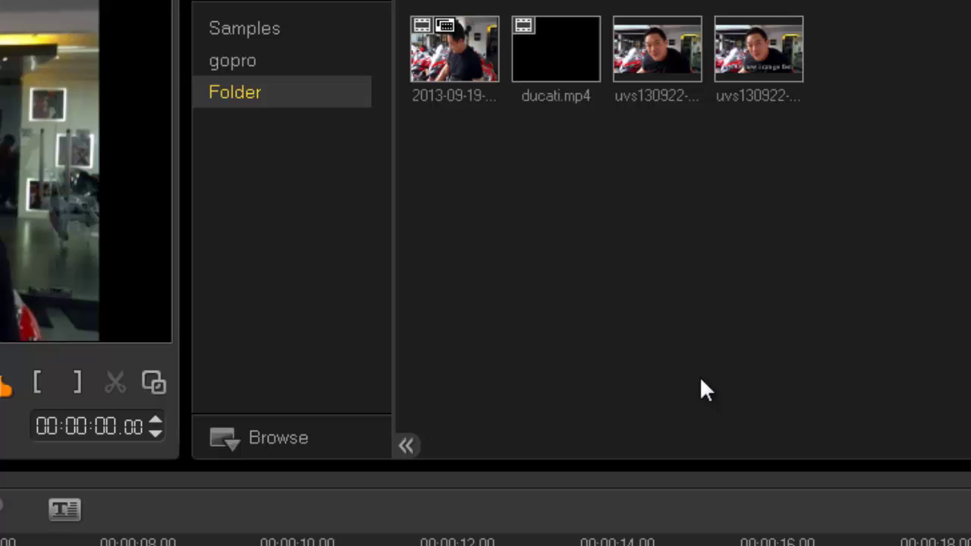
- Check the uvs130922-002 image's properties from its library context menu
right_click(655, 66)
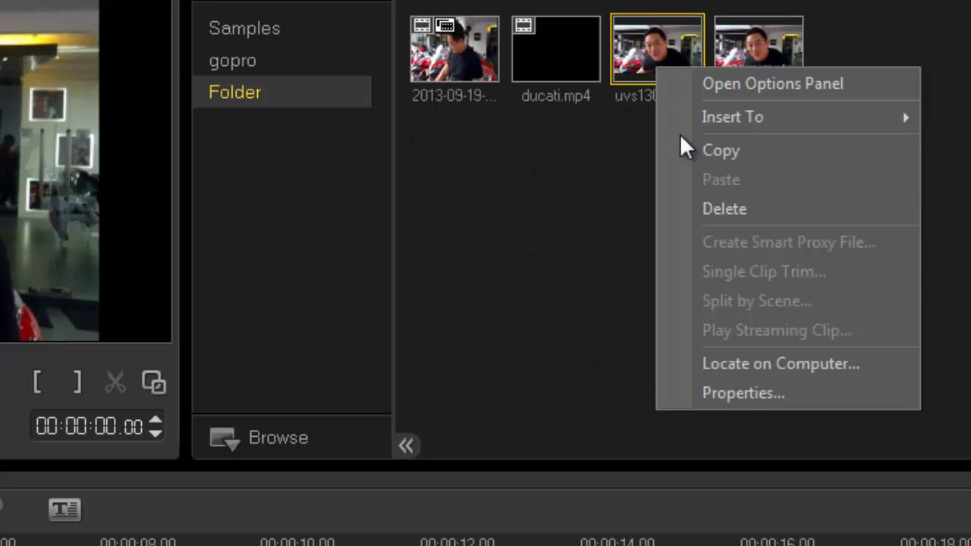
left_click(745, 394)
left_click(607, 214)
right_click(666, 63)
- Reveal the uvs130922-002 BMP in its 16.0 folder, then close the Explorer window
left_click(785, 363)
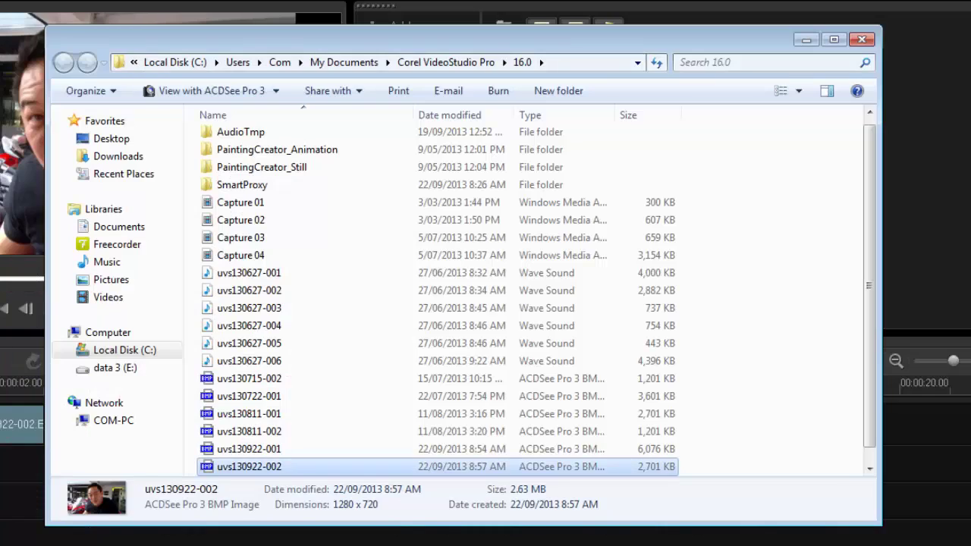
left_click(871, 8)
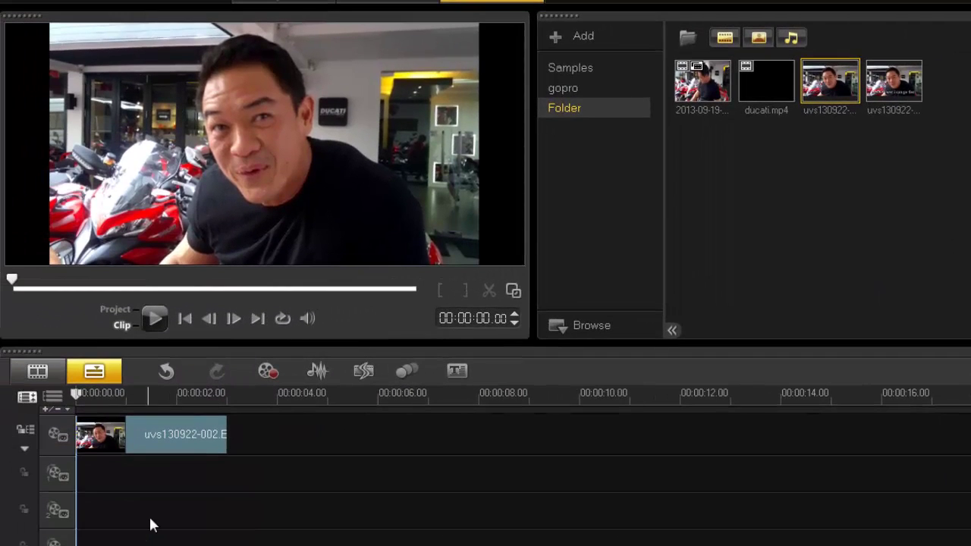
- Add an 'ooh its fast' title near the timeline start, over the uvs130922-002 image
left_click(48, 532)
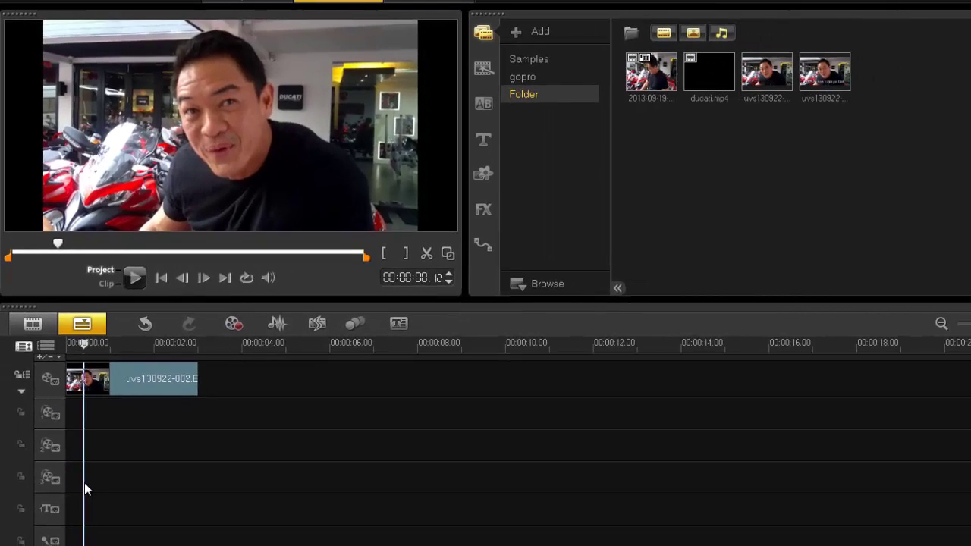
left_click(76, 521)
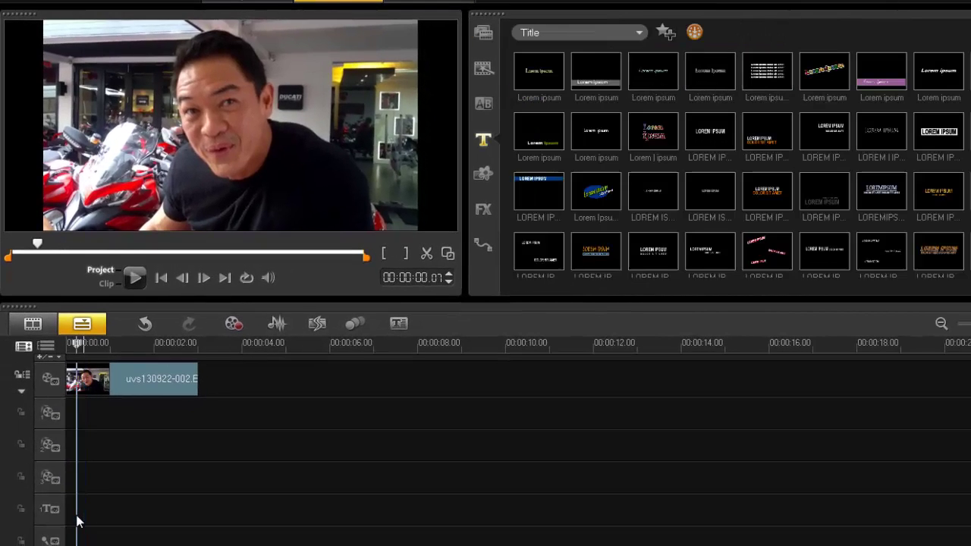
double_click(165, 190)
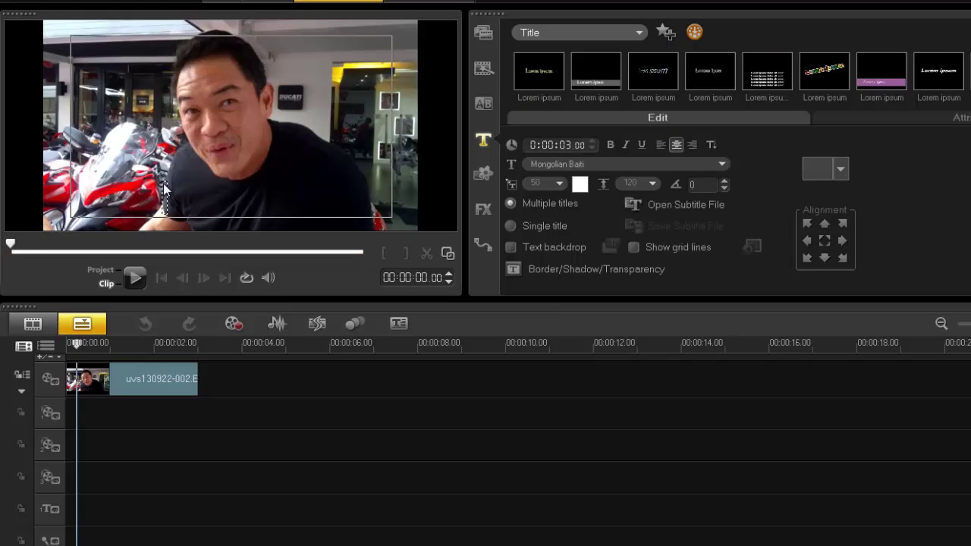
type("ooh its fast")
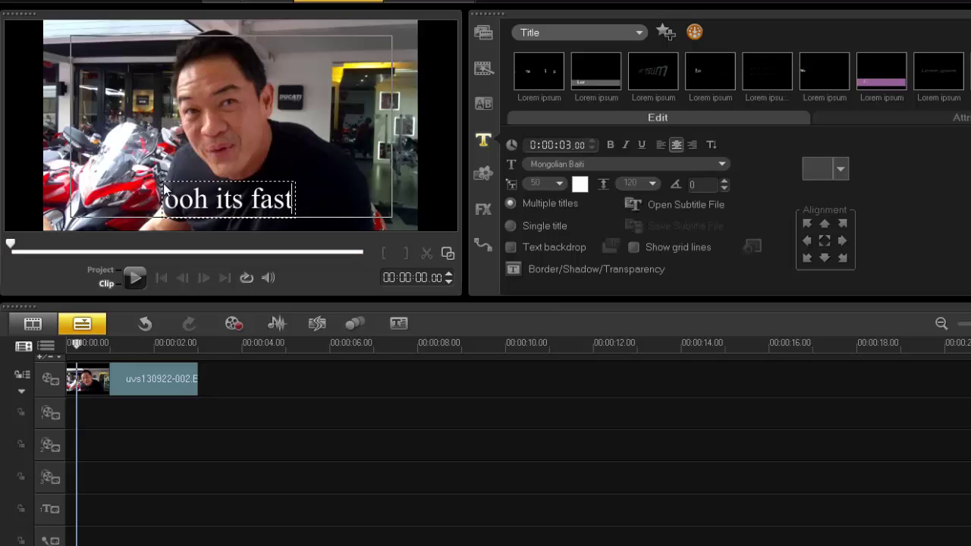
left_click(171, 140)
left_click(197, 210)
left_click(199, 210)
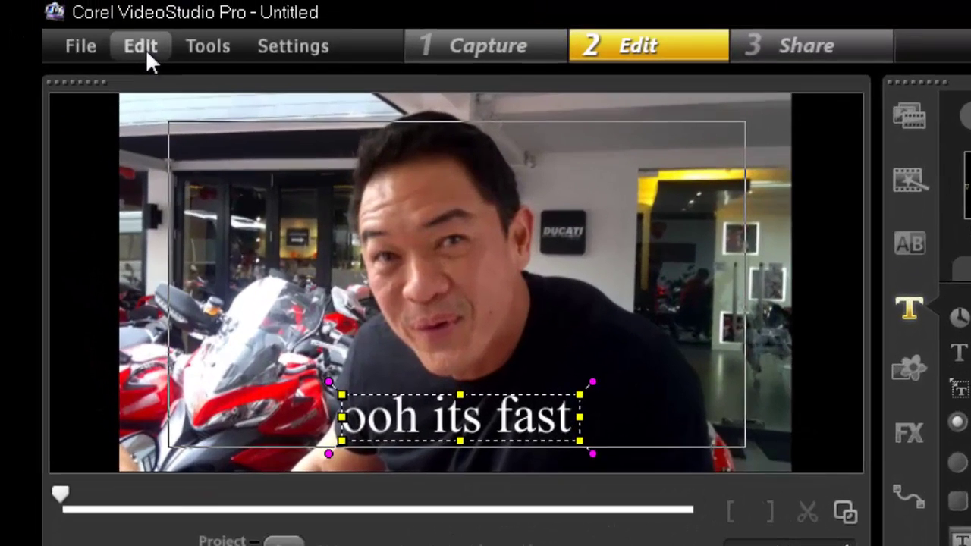
- Open the Edit menu
left_click(146, 49)
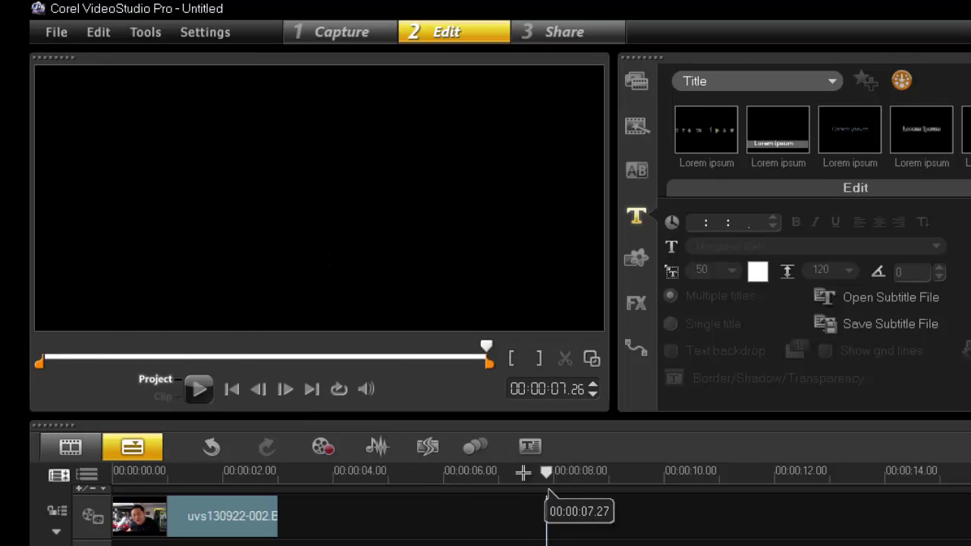
- Snapshot the titled frame at 00:00:01.15 as uvs130922-004 and place it after uvs130922-002 on the timeline
left_click(196, 471)
left_click(98, 32)
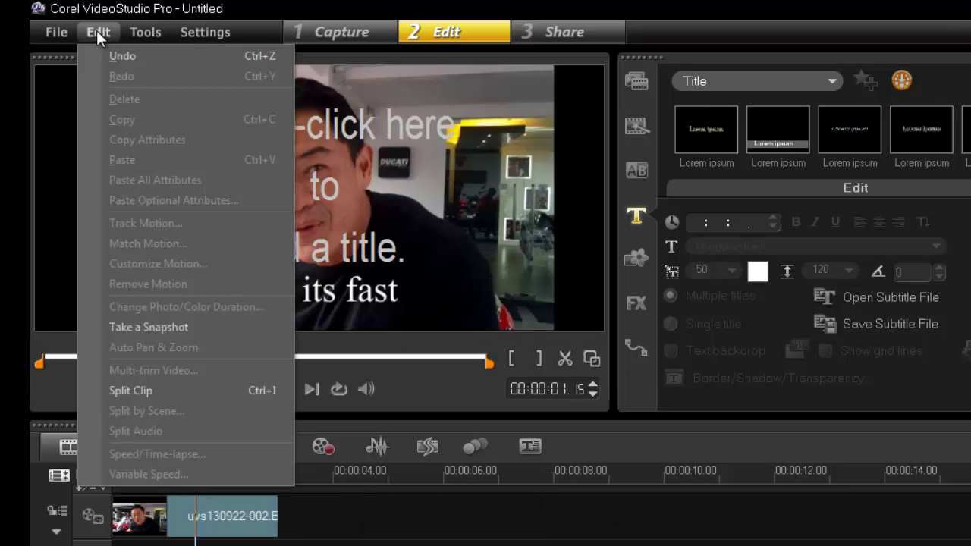
left_click(153, 325)
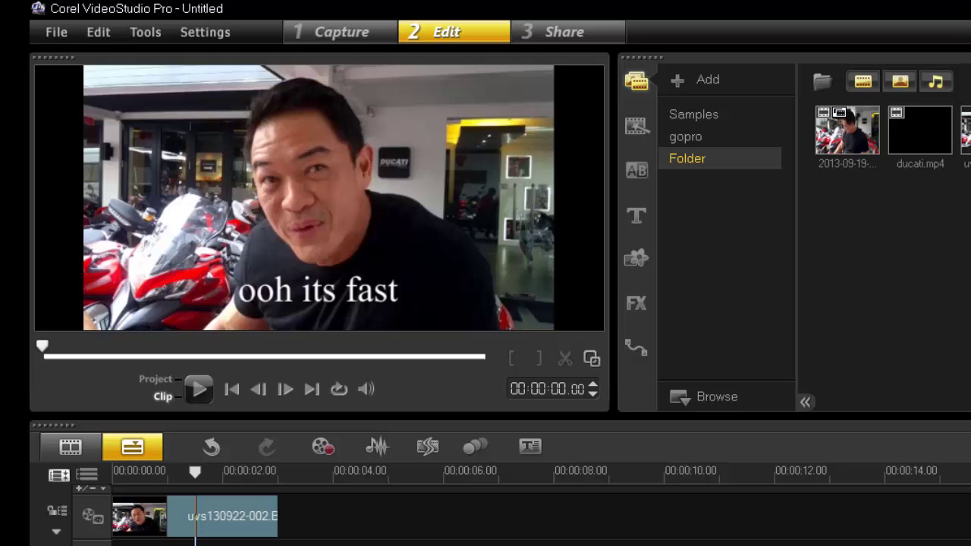
left_click_drag(625, 460, 531, 528)
left_click_drag(275, 468, 339, 470)
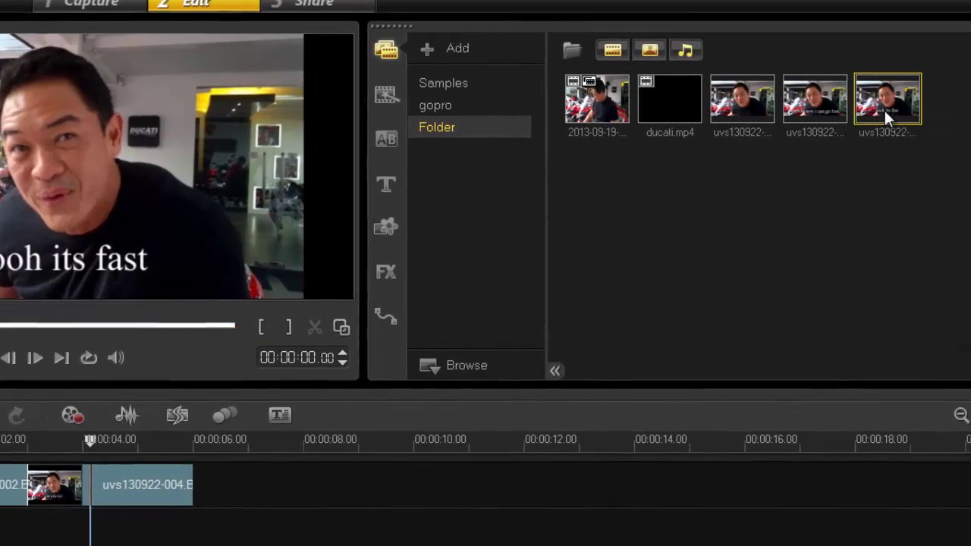
- Locate the uvs130922-004 snapshot from the library to reveal its BMP file in Explorer
right_click(782, 97)
left_click(862, 302)
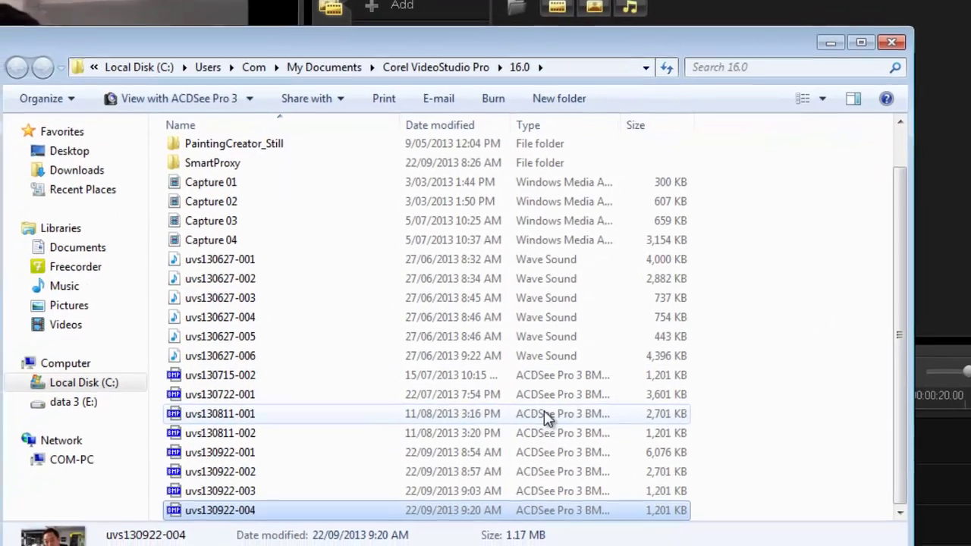